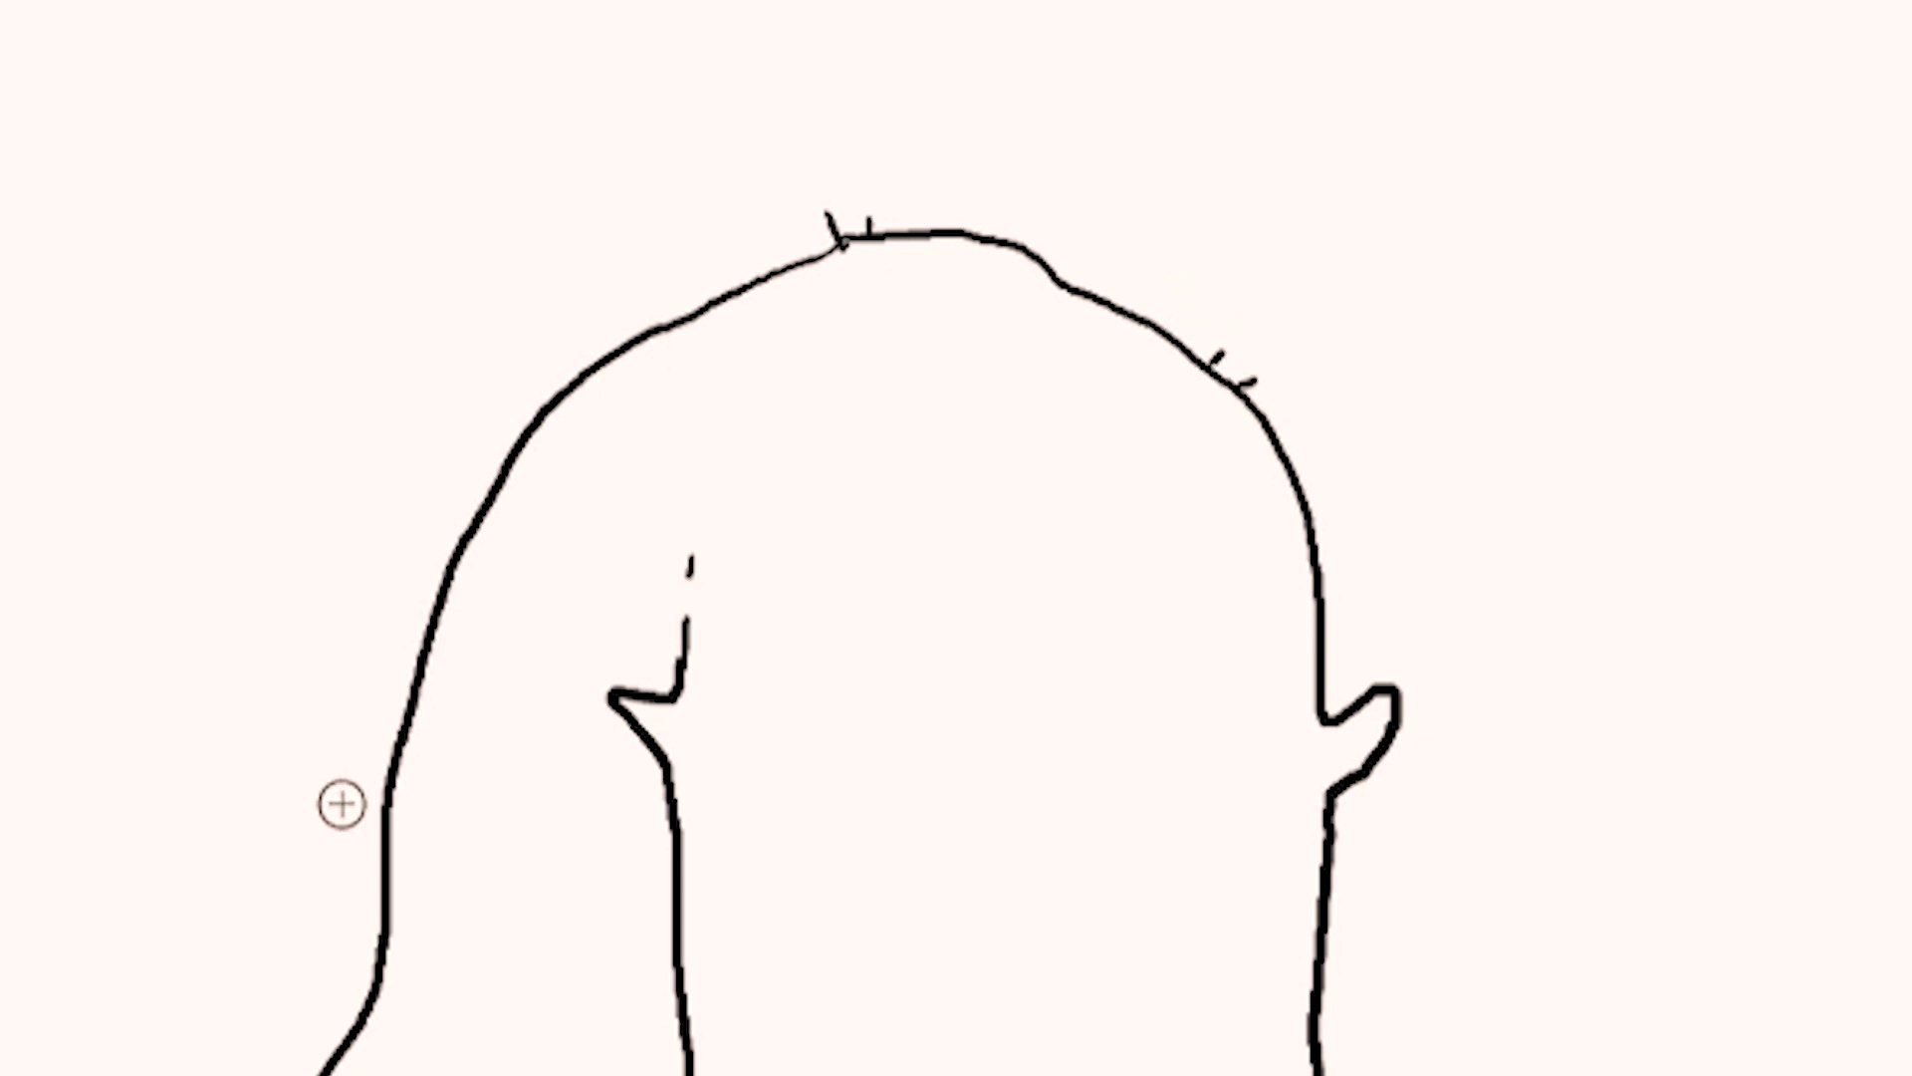
- Add tick marks and dots to the long-haired guy's outline, then draw a curving line beside the body
drag(349, 792, 390, 787)
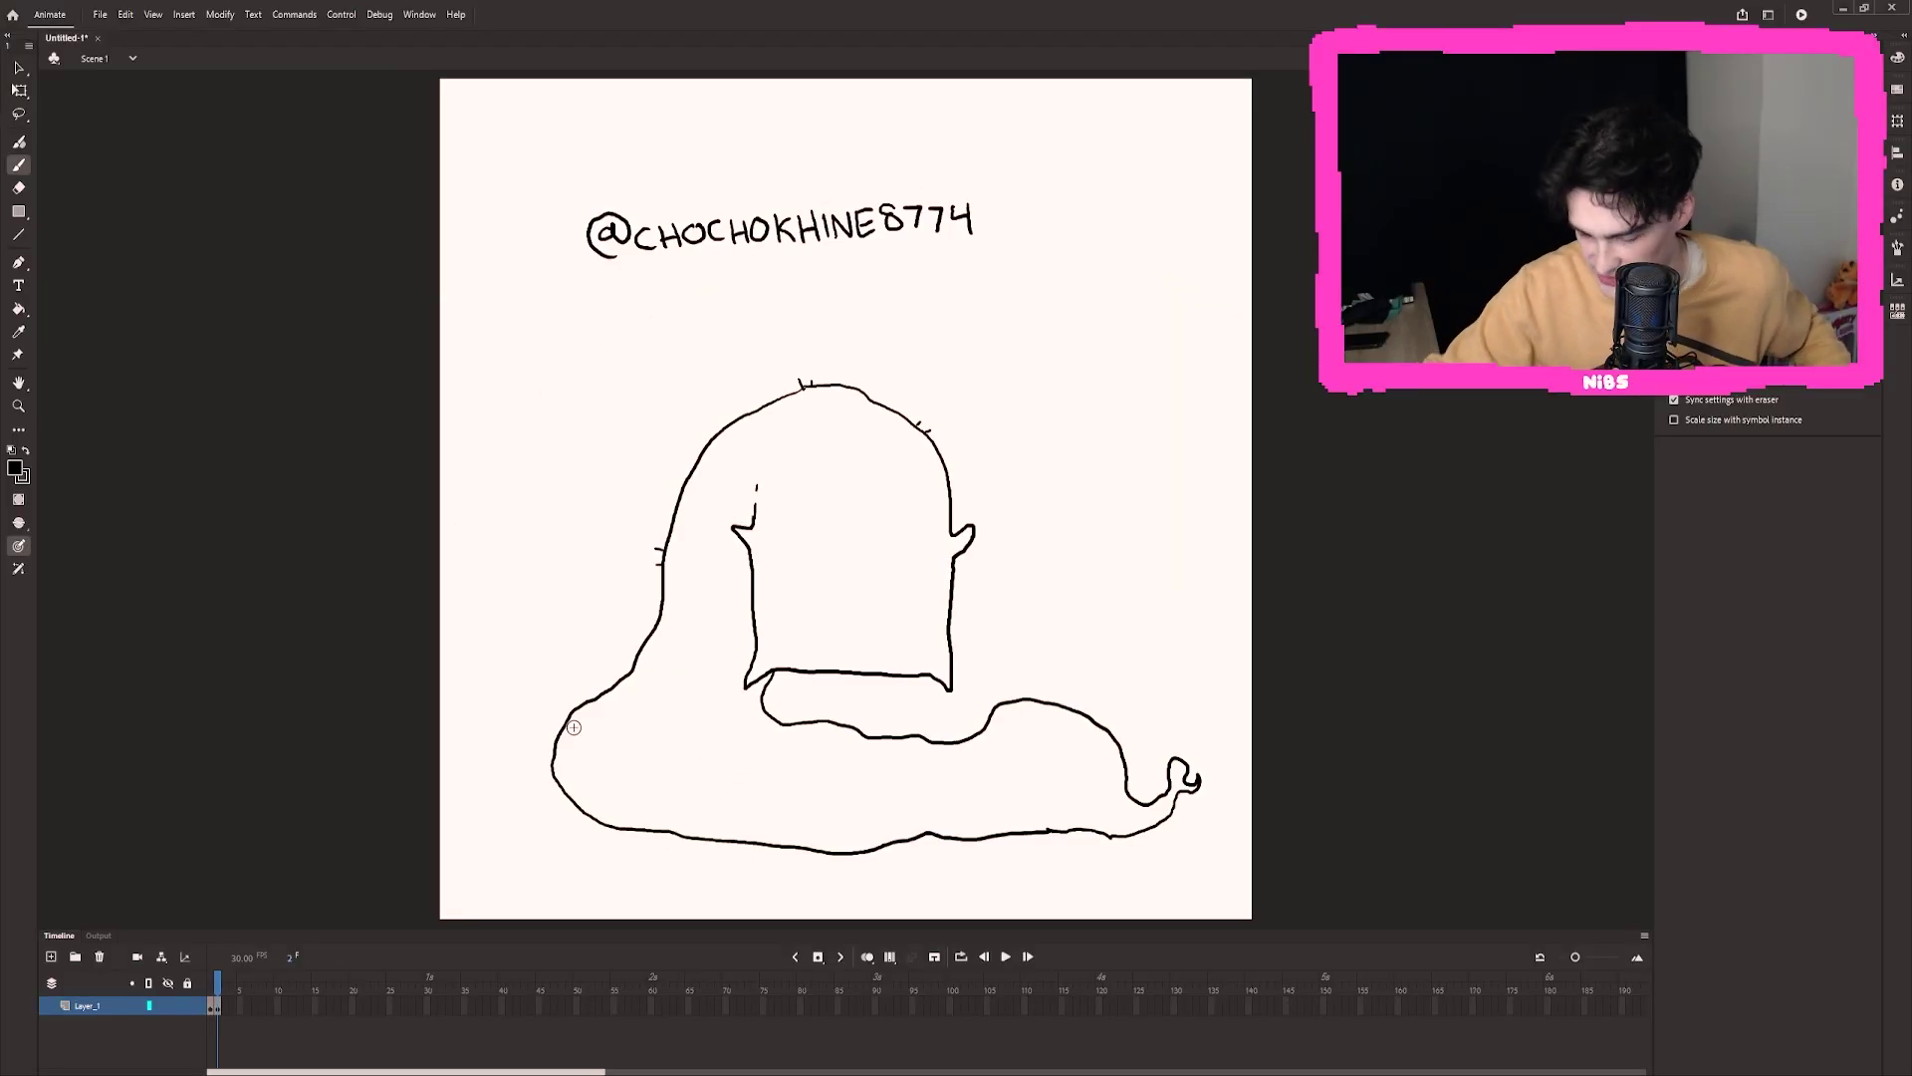
drag(550, 742, 558, 740)
drag(576, 754, 584, 753)
drag(575, 764, 582, 763)
click(1042, 739)
click(1060, 757)
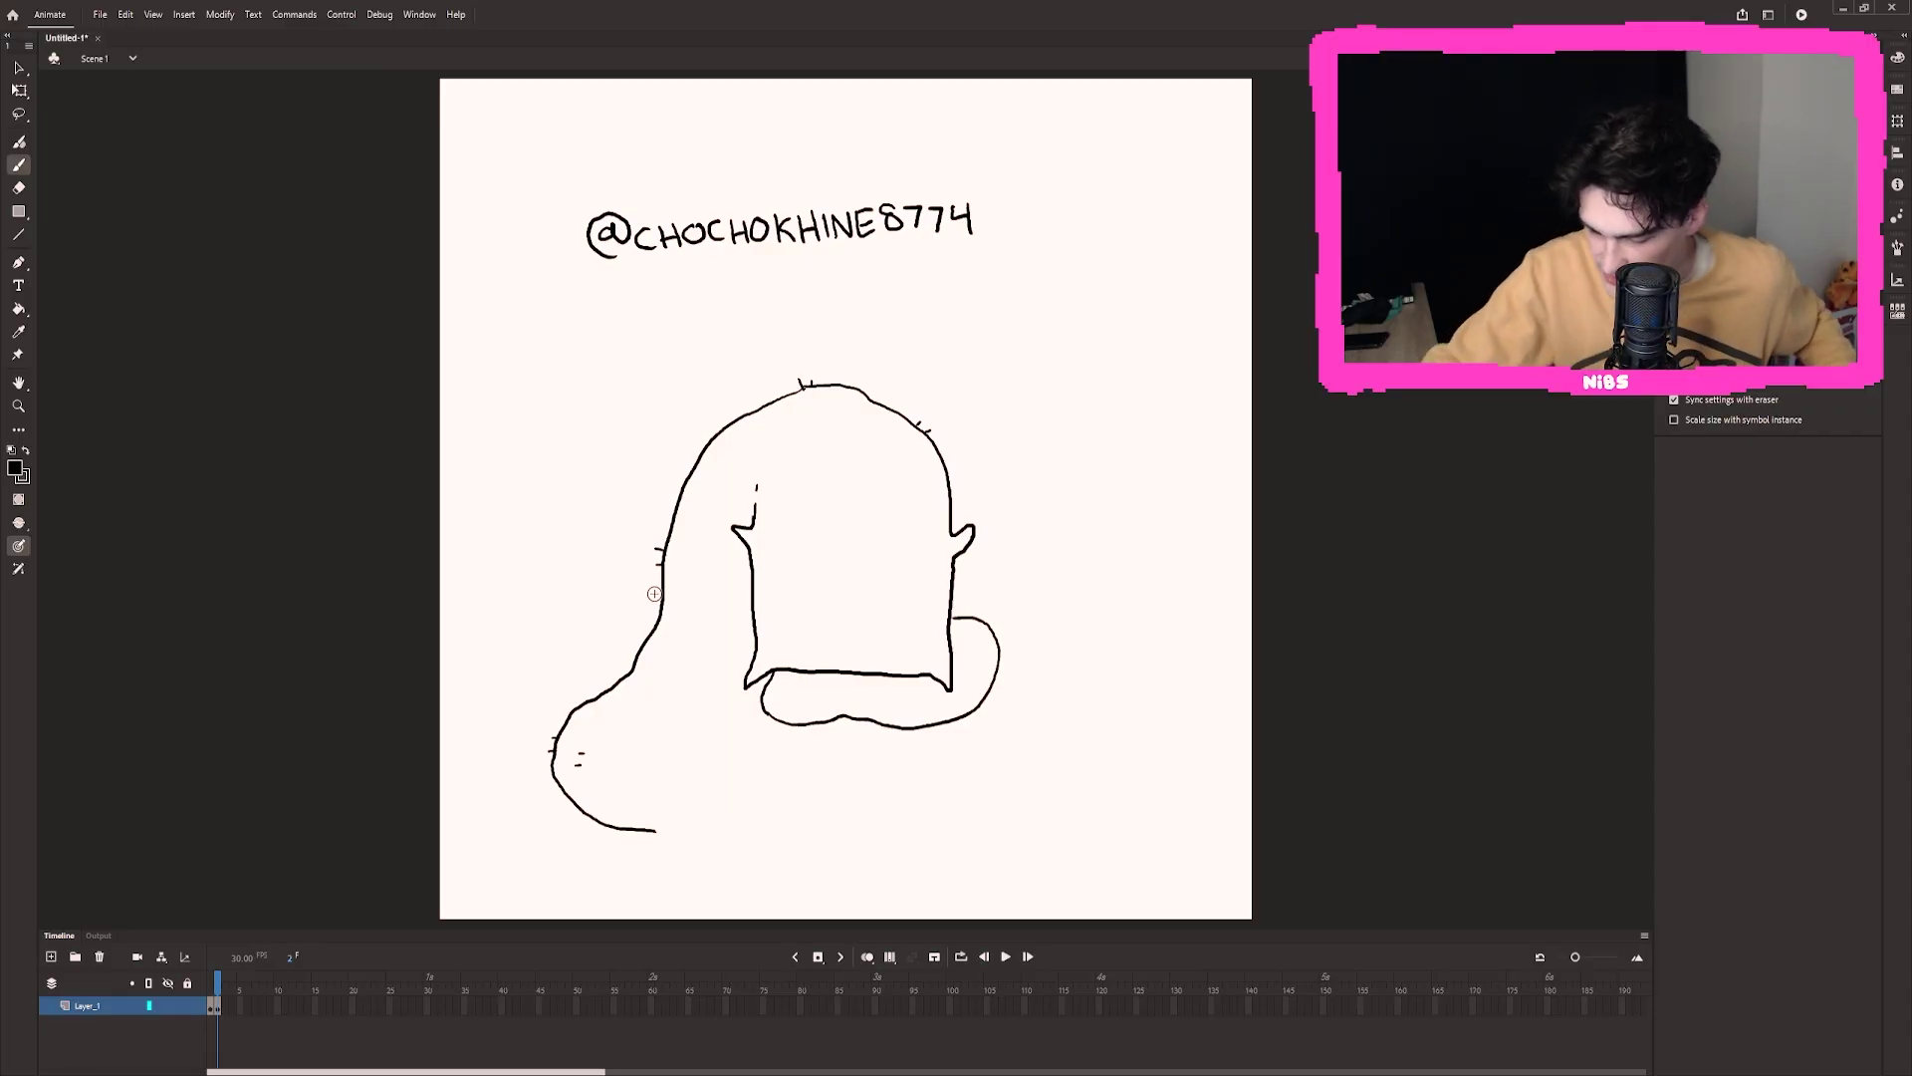
drag(623, 463, 663, 612)
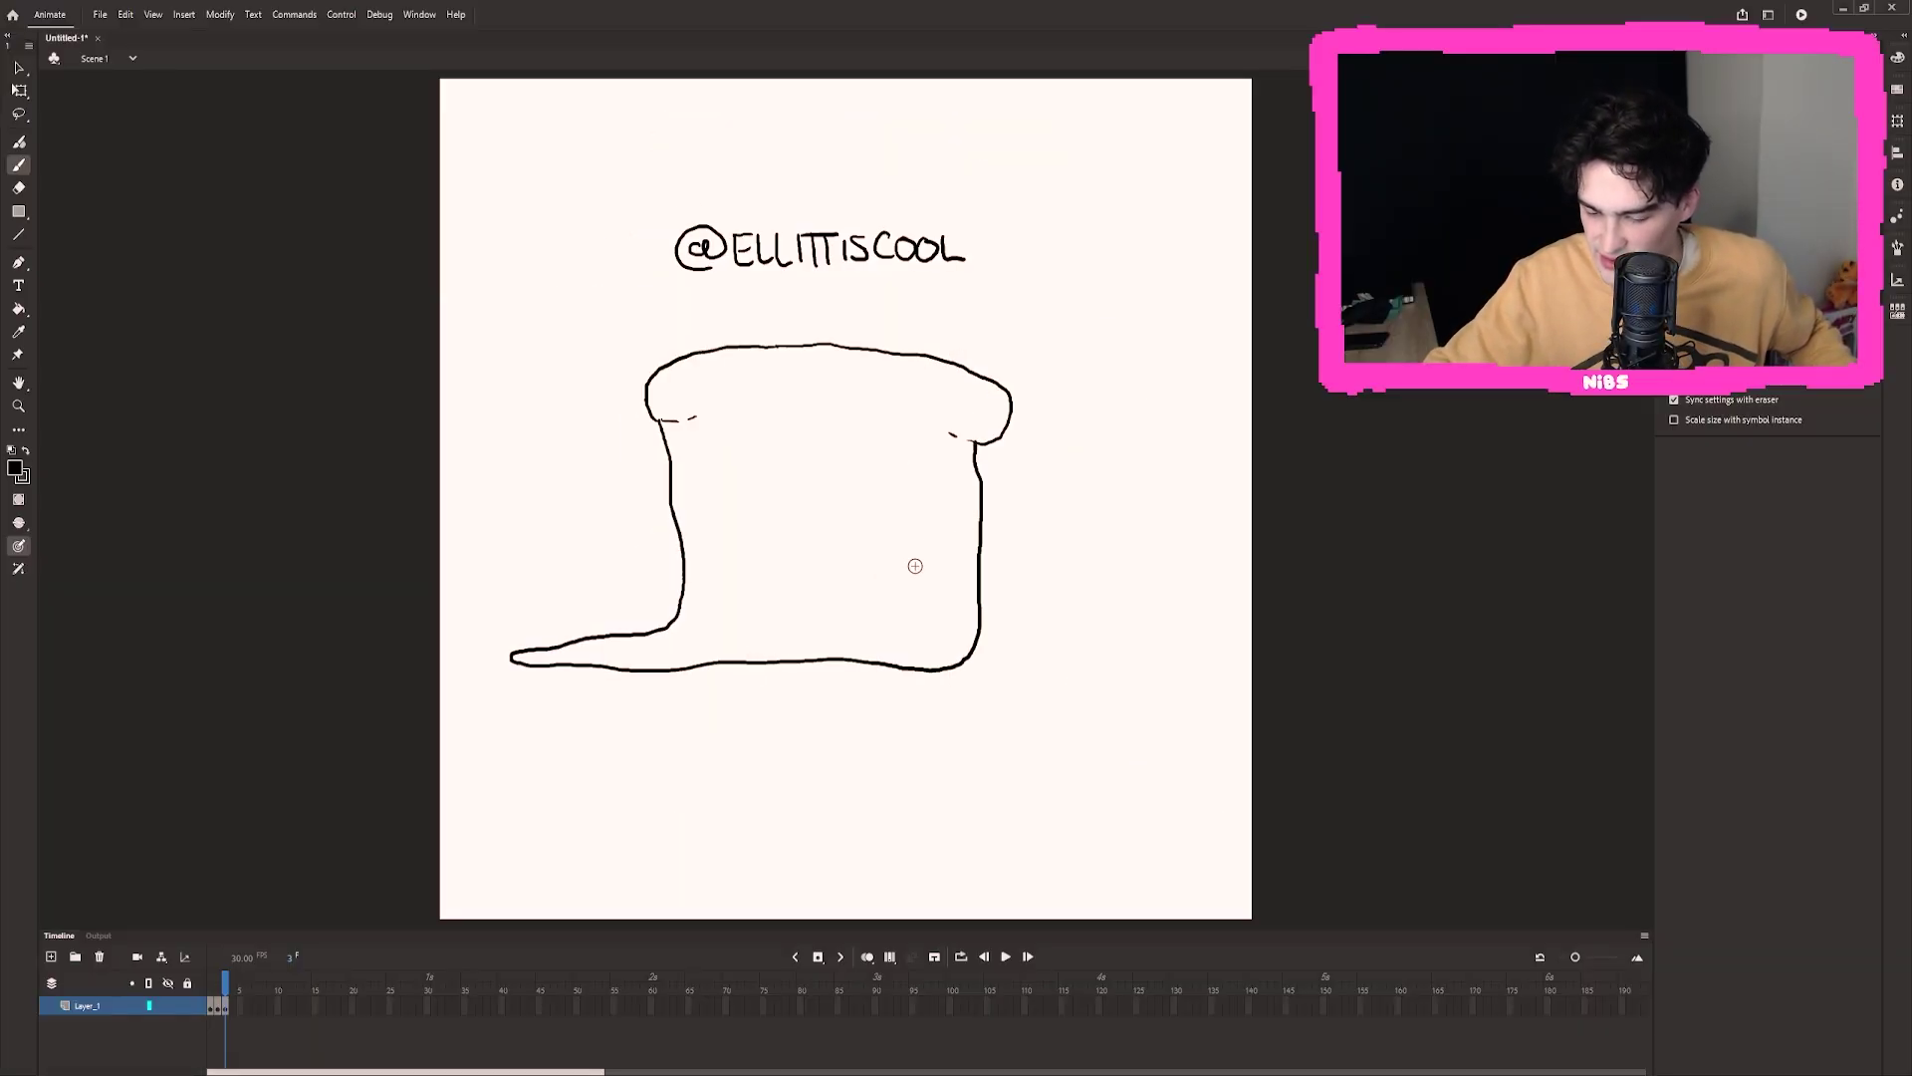
- Finish the pizza slice's bottom-right stroke, erase stray lines, and fill the body yellow
drag(889, 642, 896, 666)
key(e)
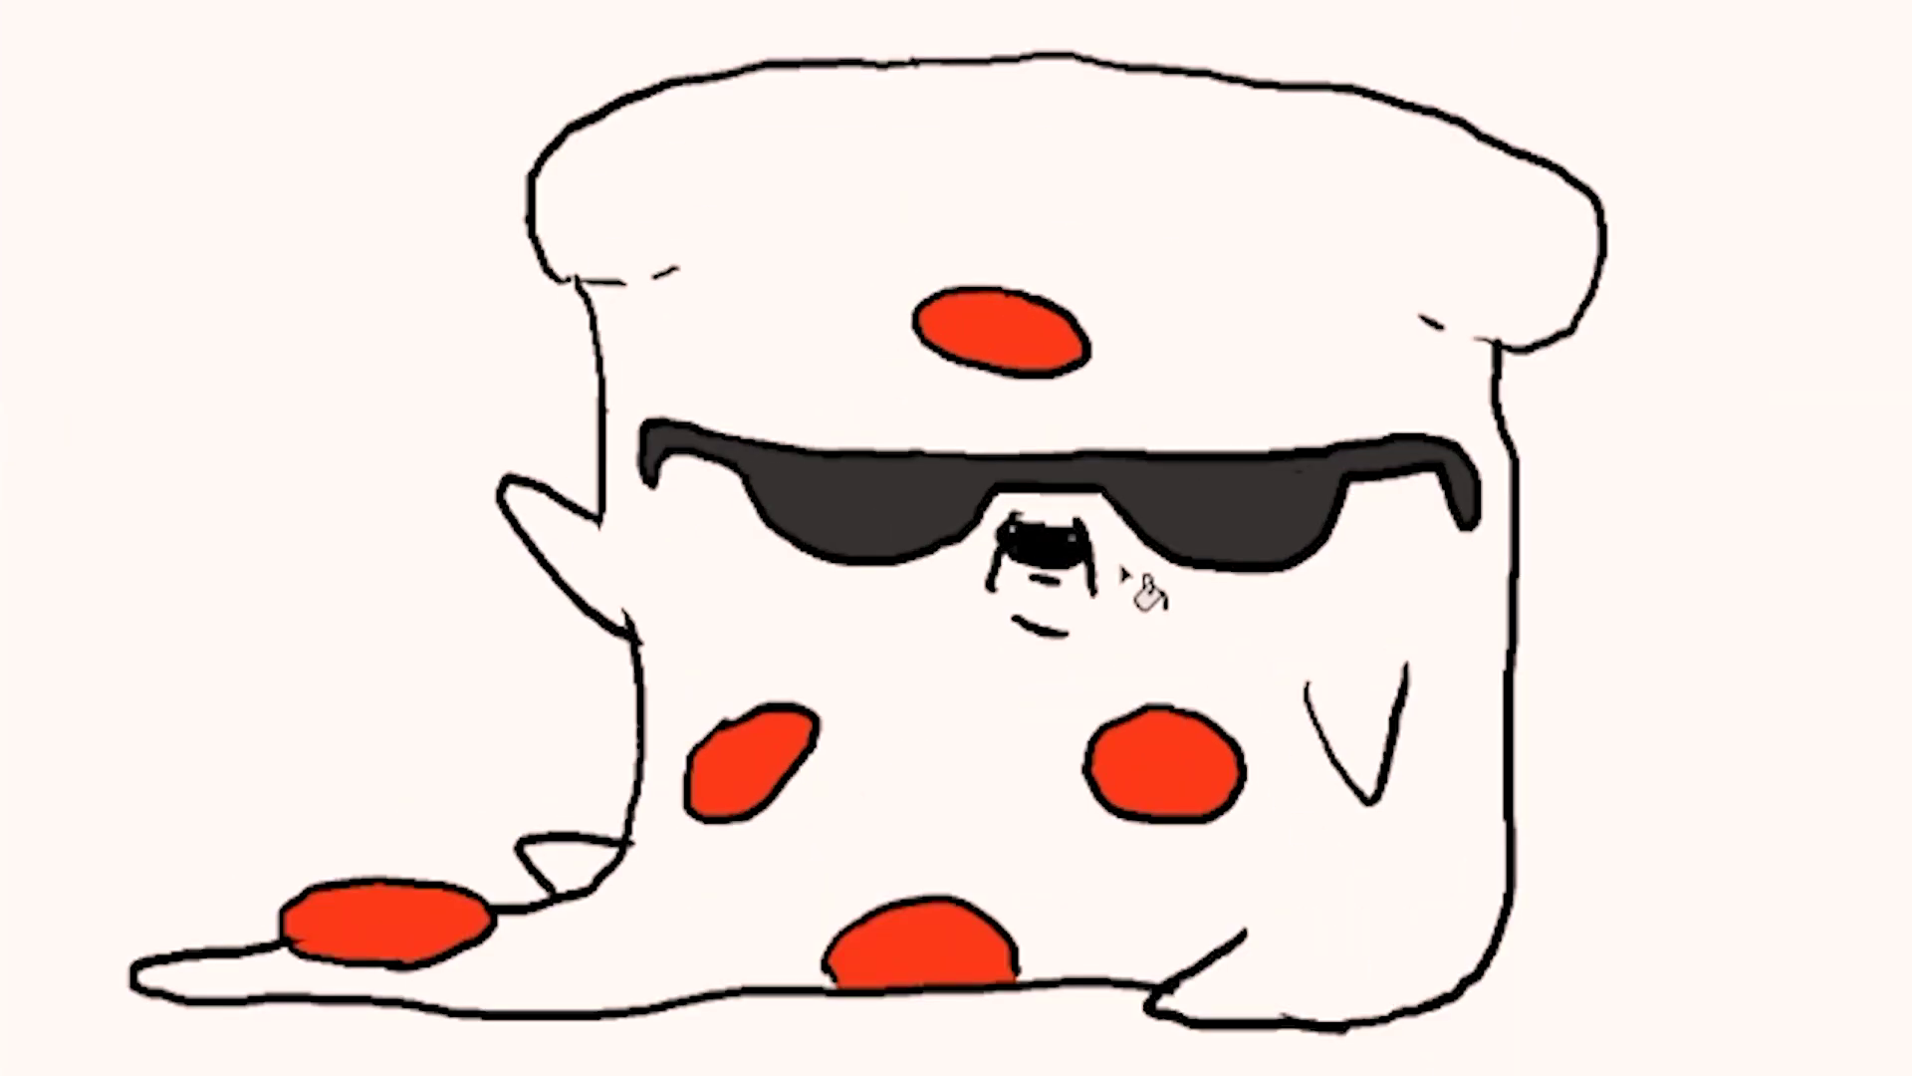
click(1125, 575)
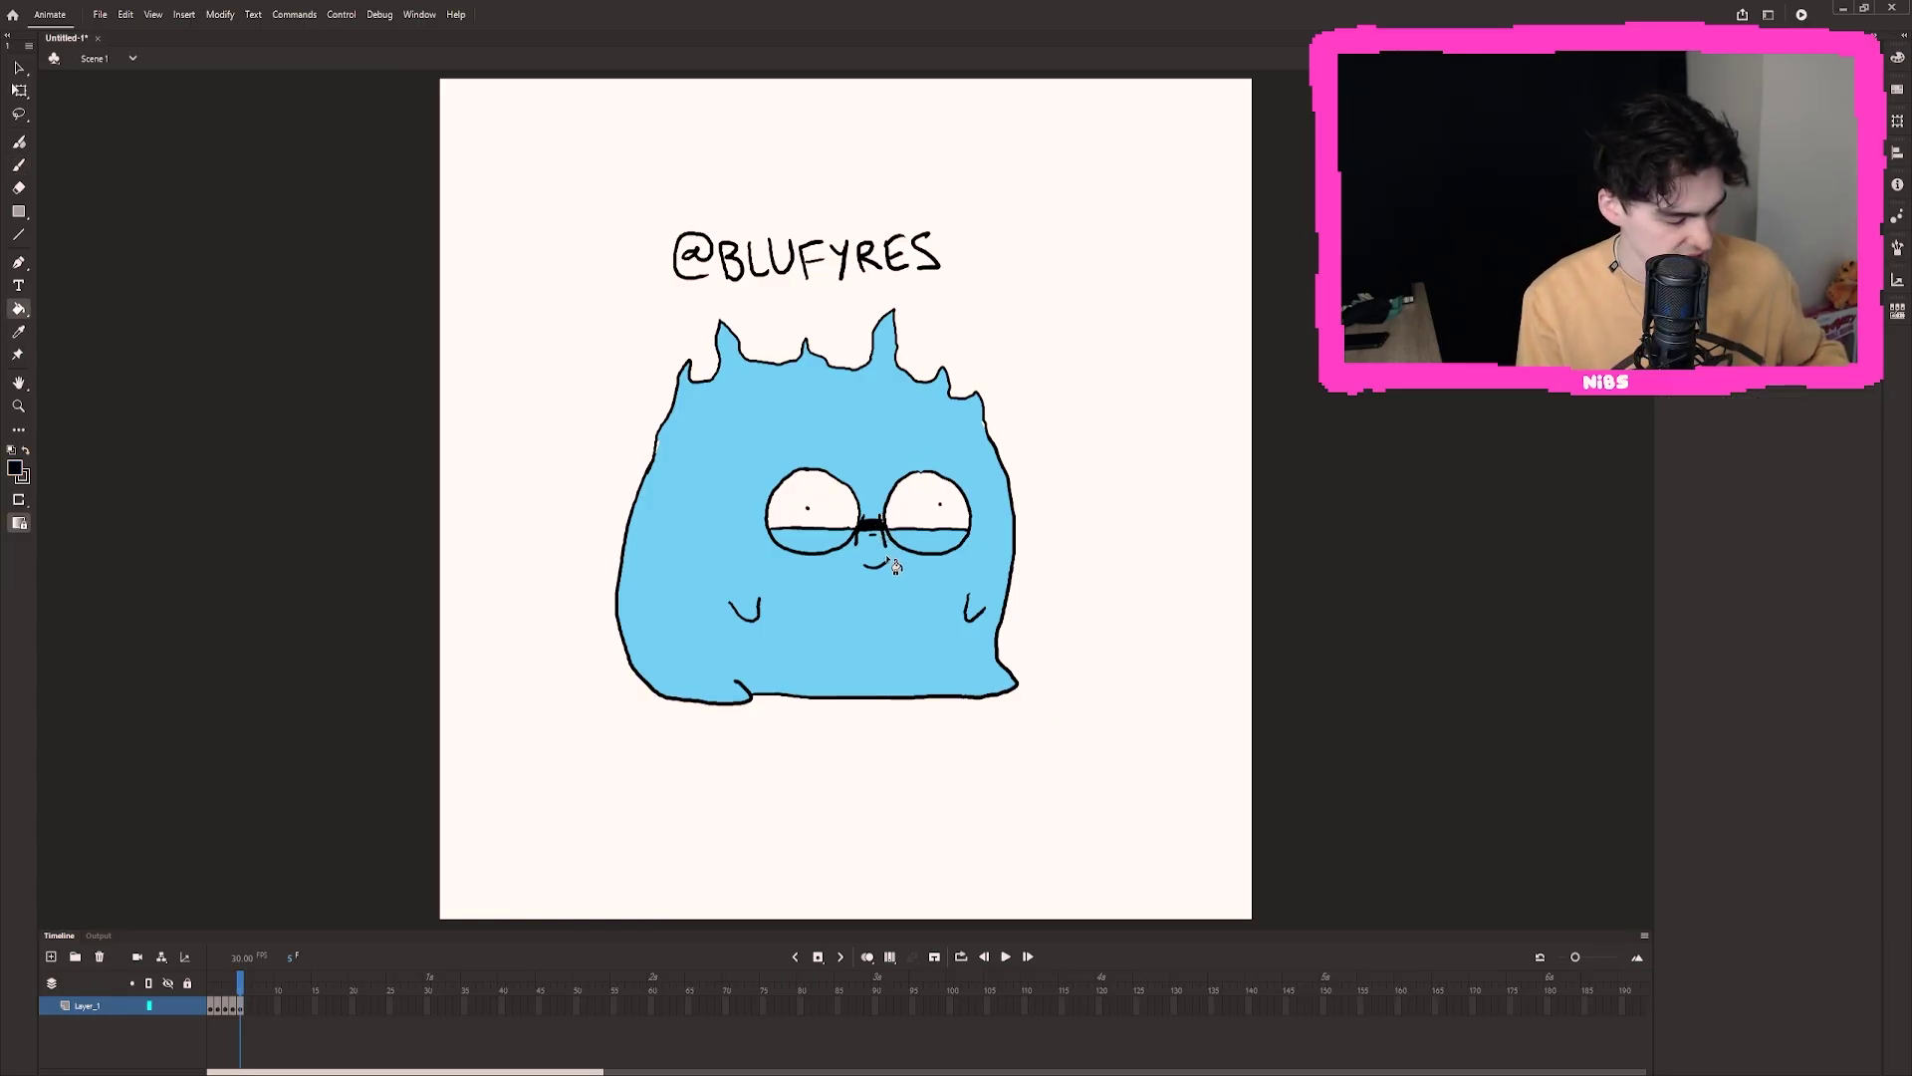
- Switch back to the Brush tool (B)
key(b)
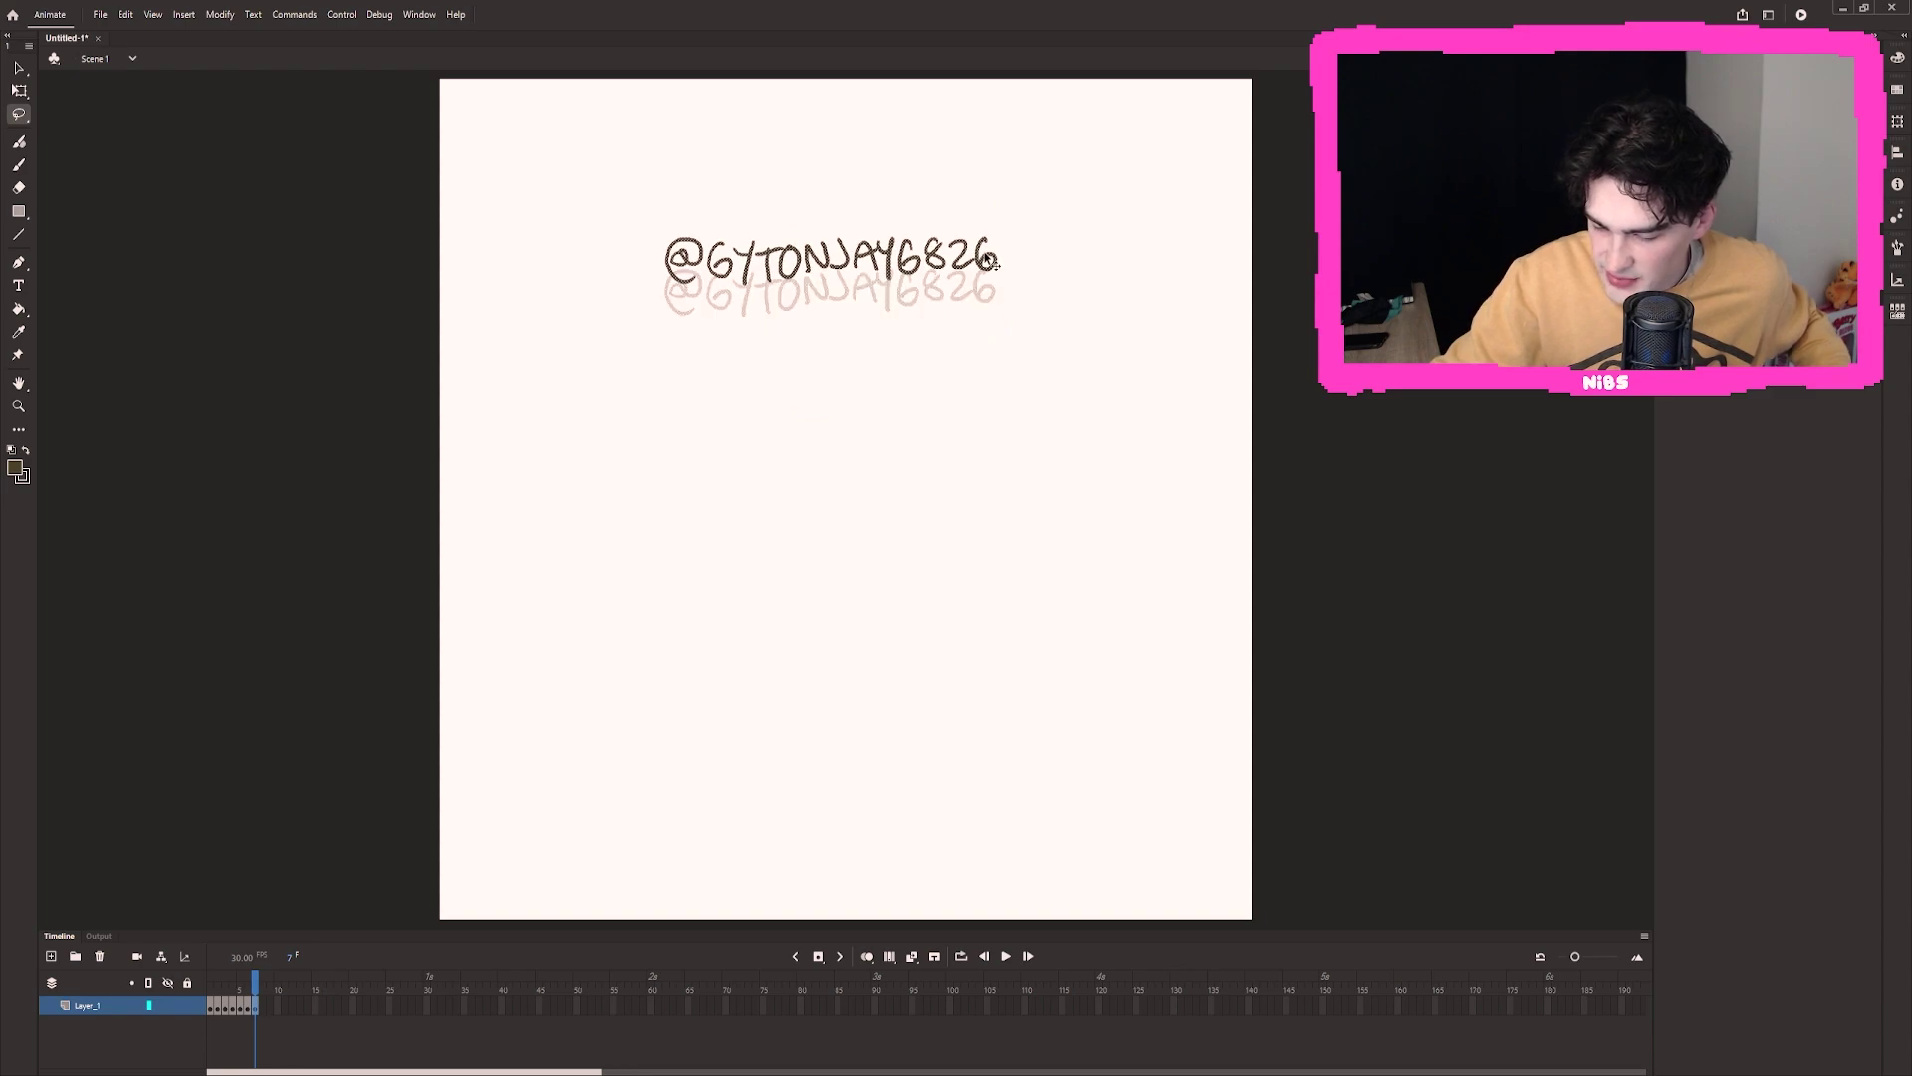
- With the Brush, draw a stroke below the username and a dark dot between the eyes
key(b)
drag(754, 361, 817, 325)
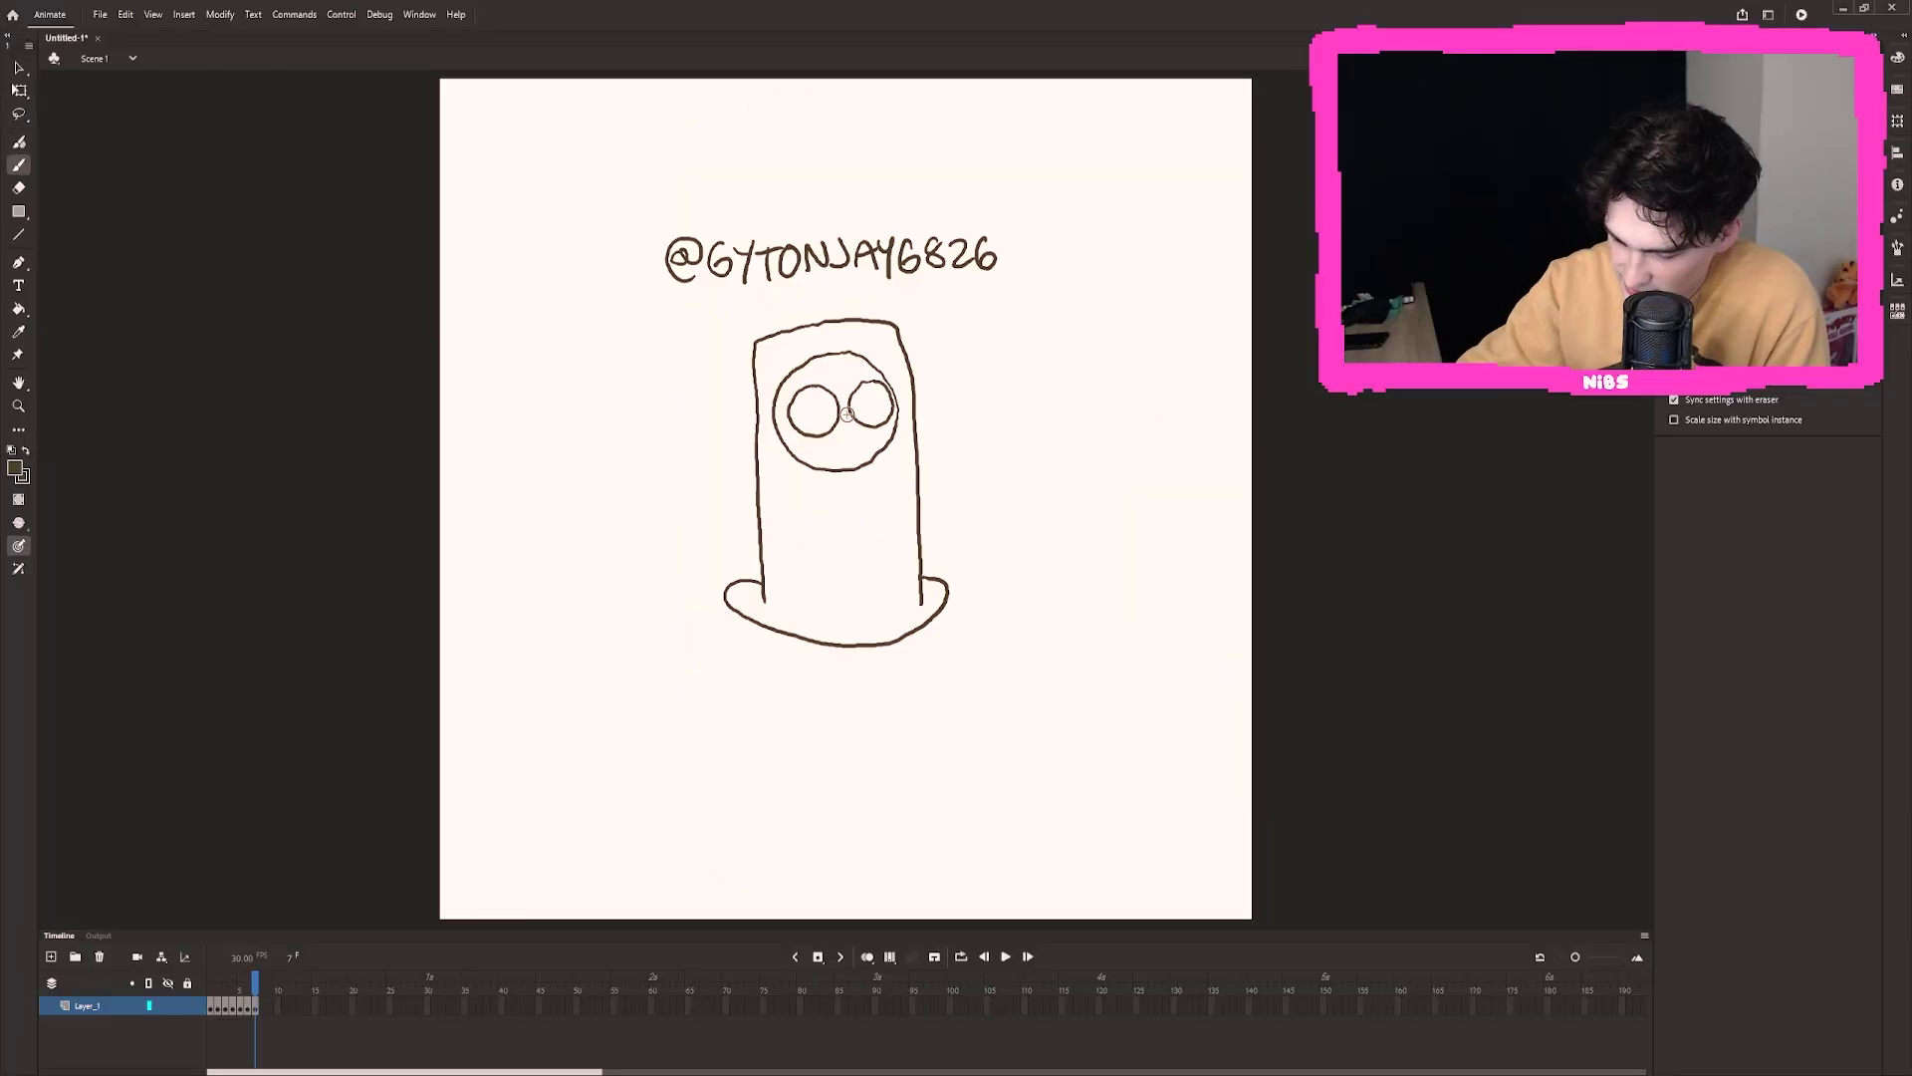
drag(846, 414, 845, 413)
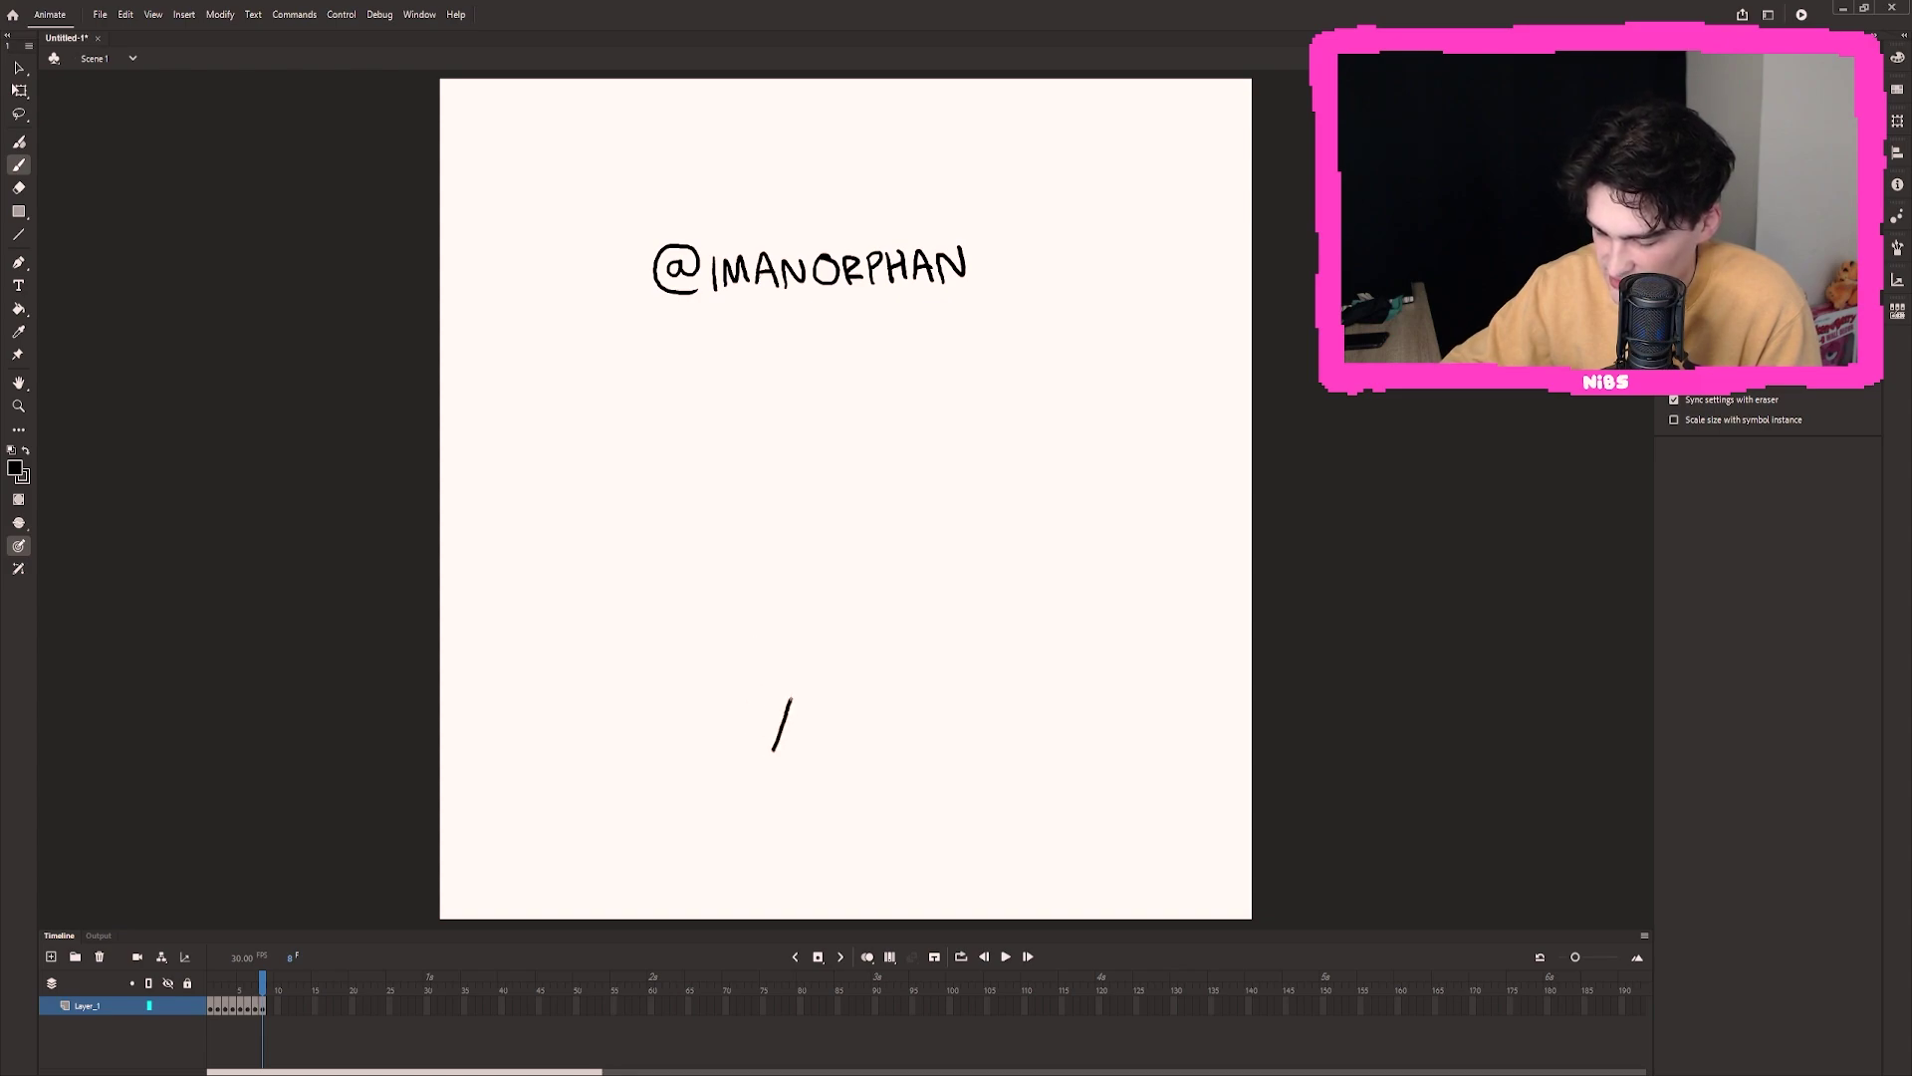
- Add a branching stroke to the character and fill its head and legs tan
drag(799, 632, 824, 734)
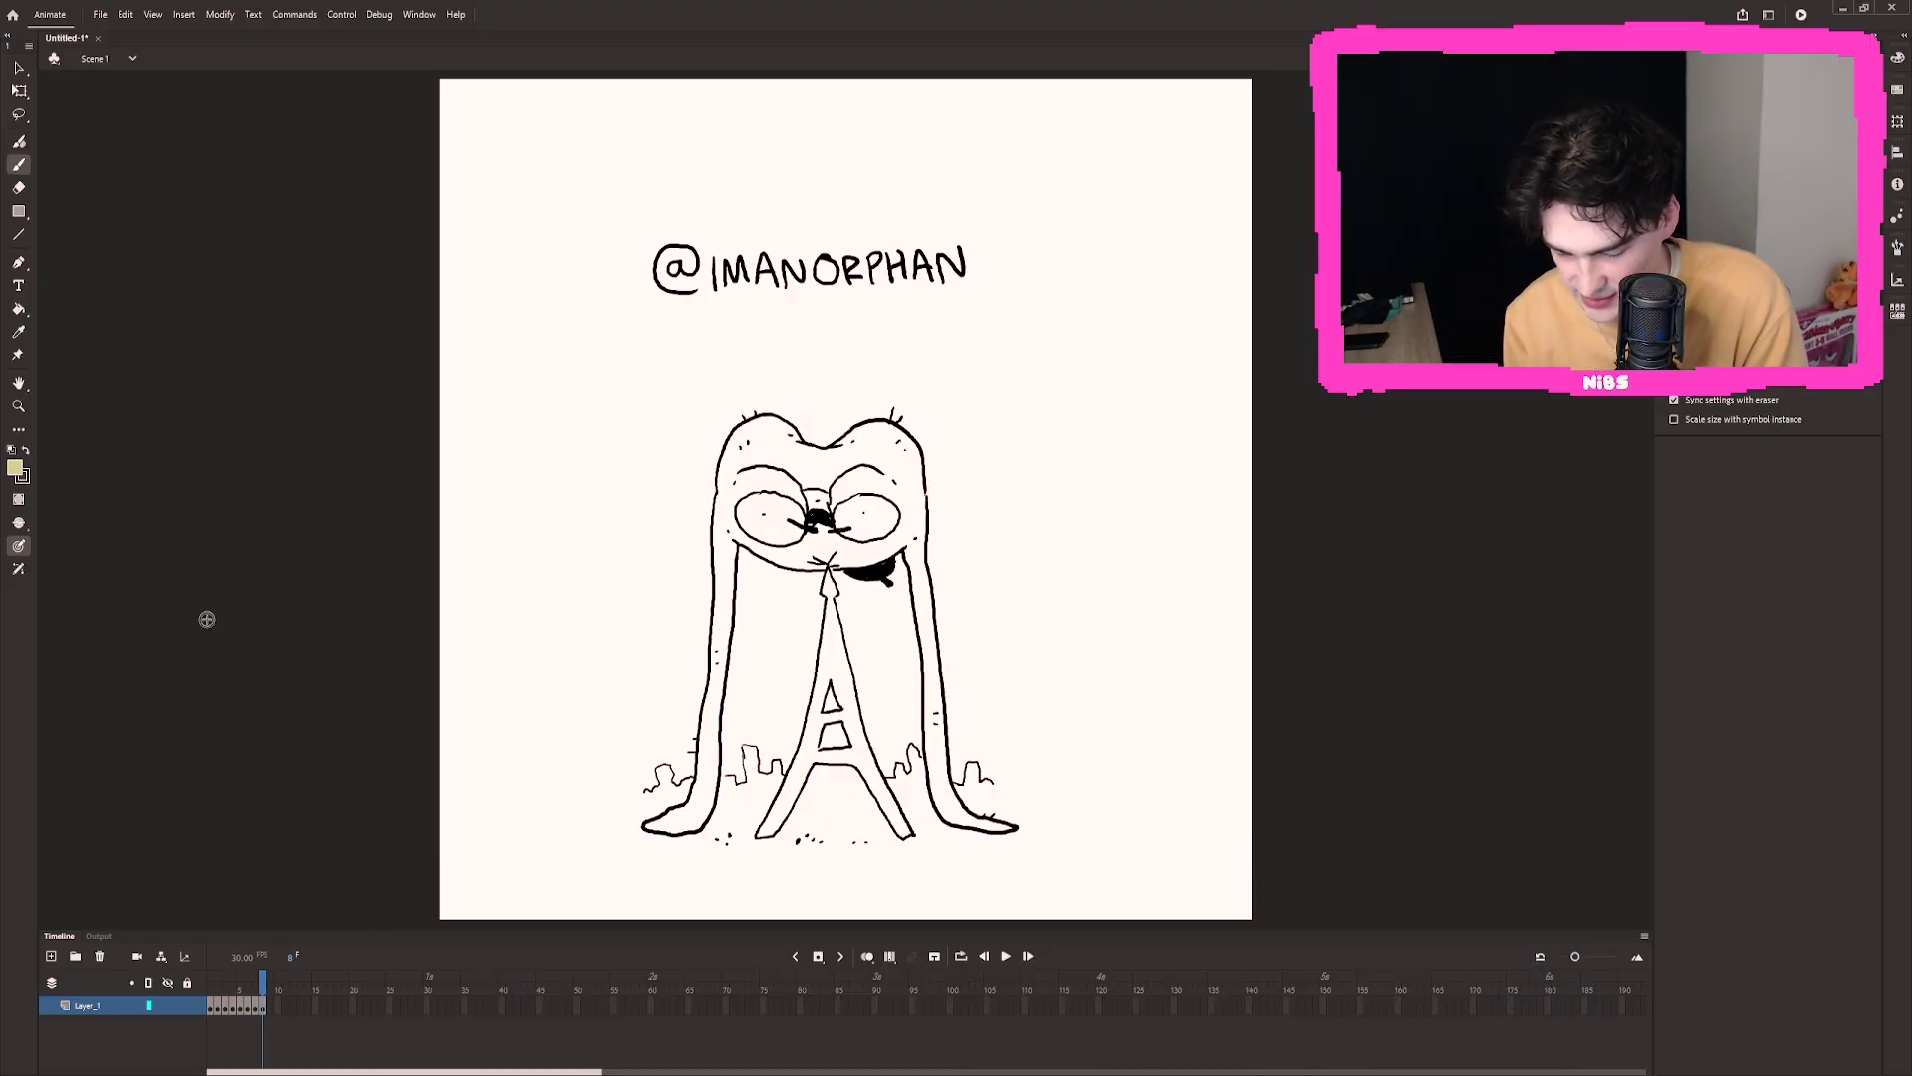
click(849, 500)
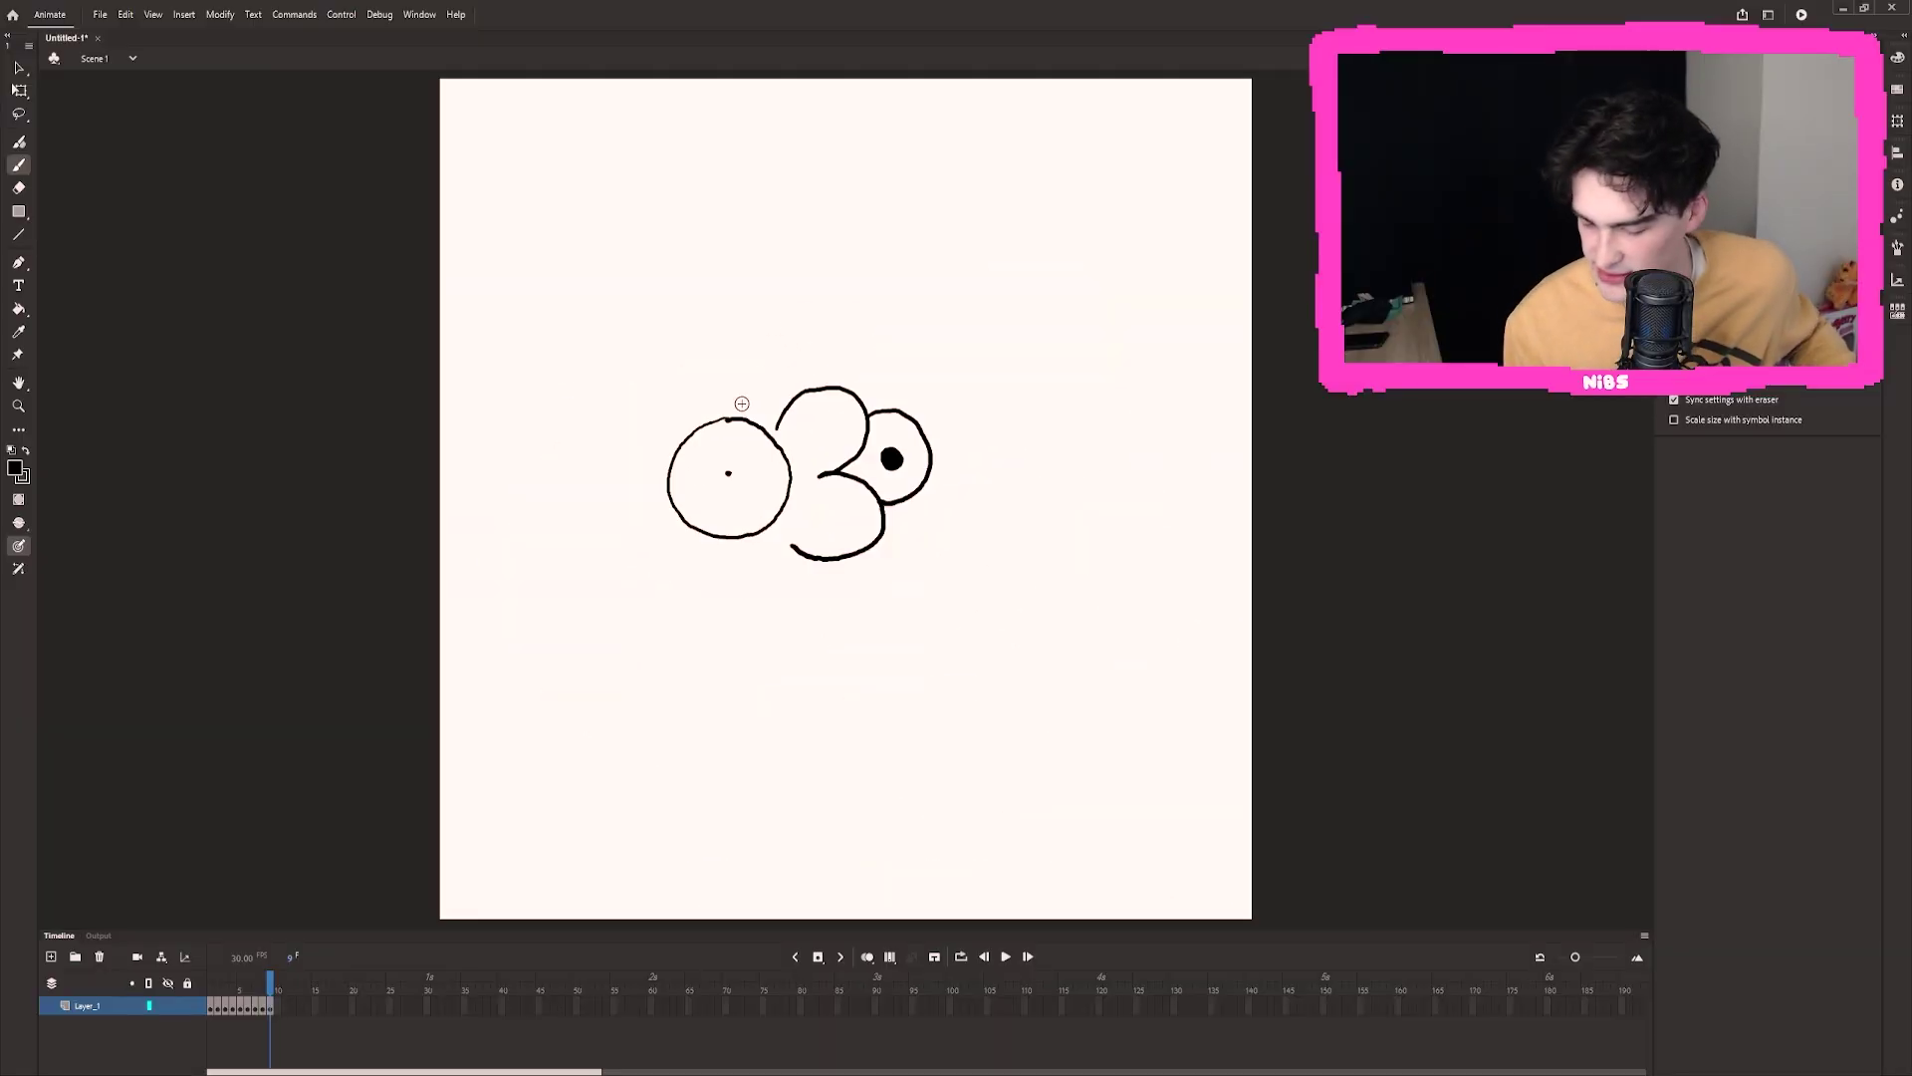
- Erase parts of the slime sketch, then lasso-select the blob to reposition it
key(e)
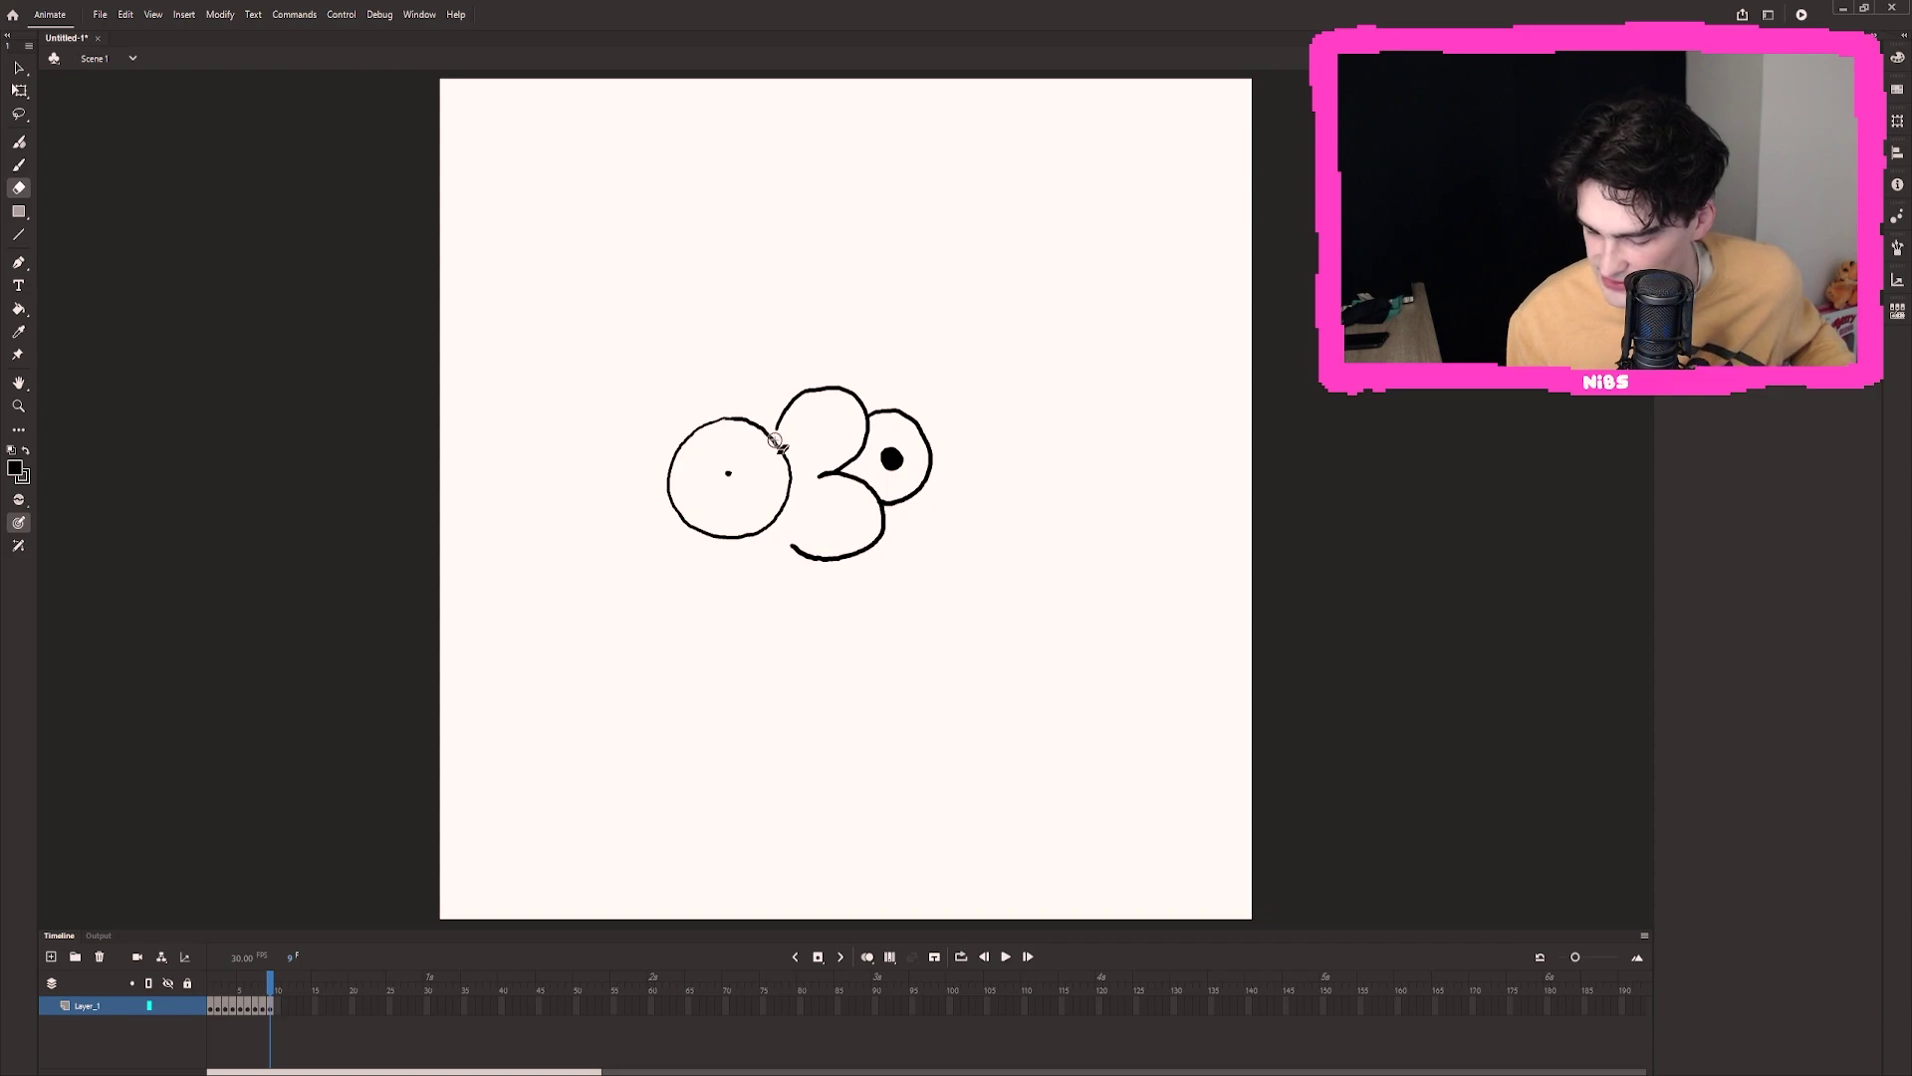
key(b)
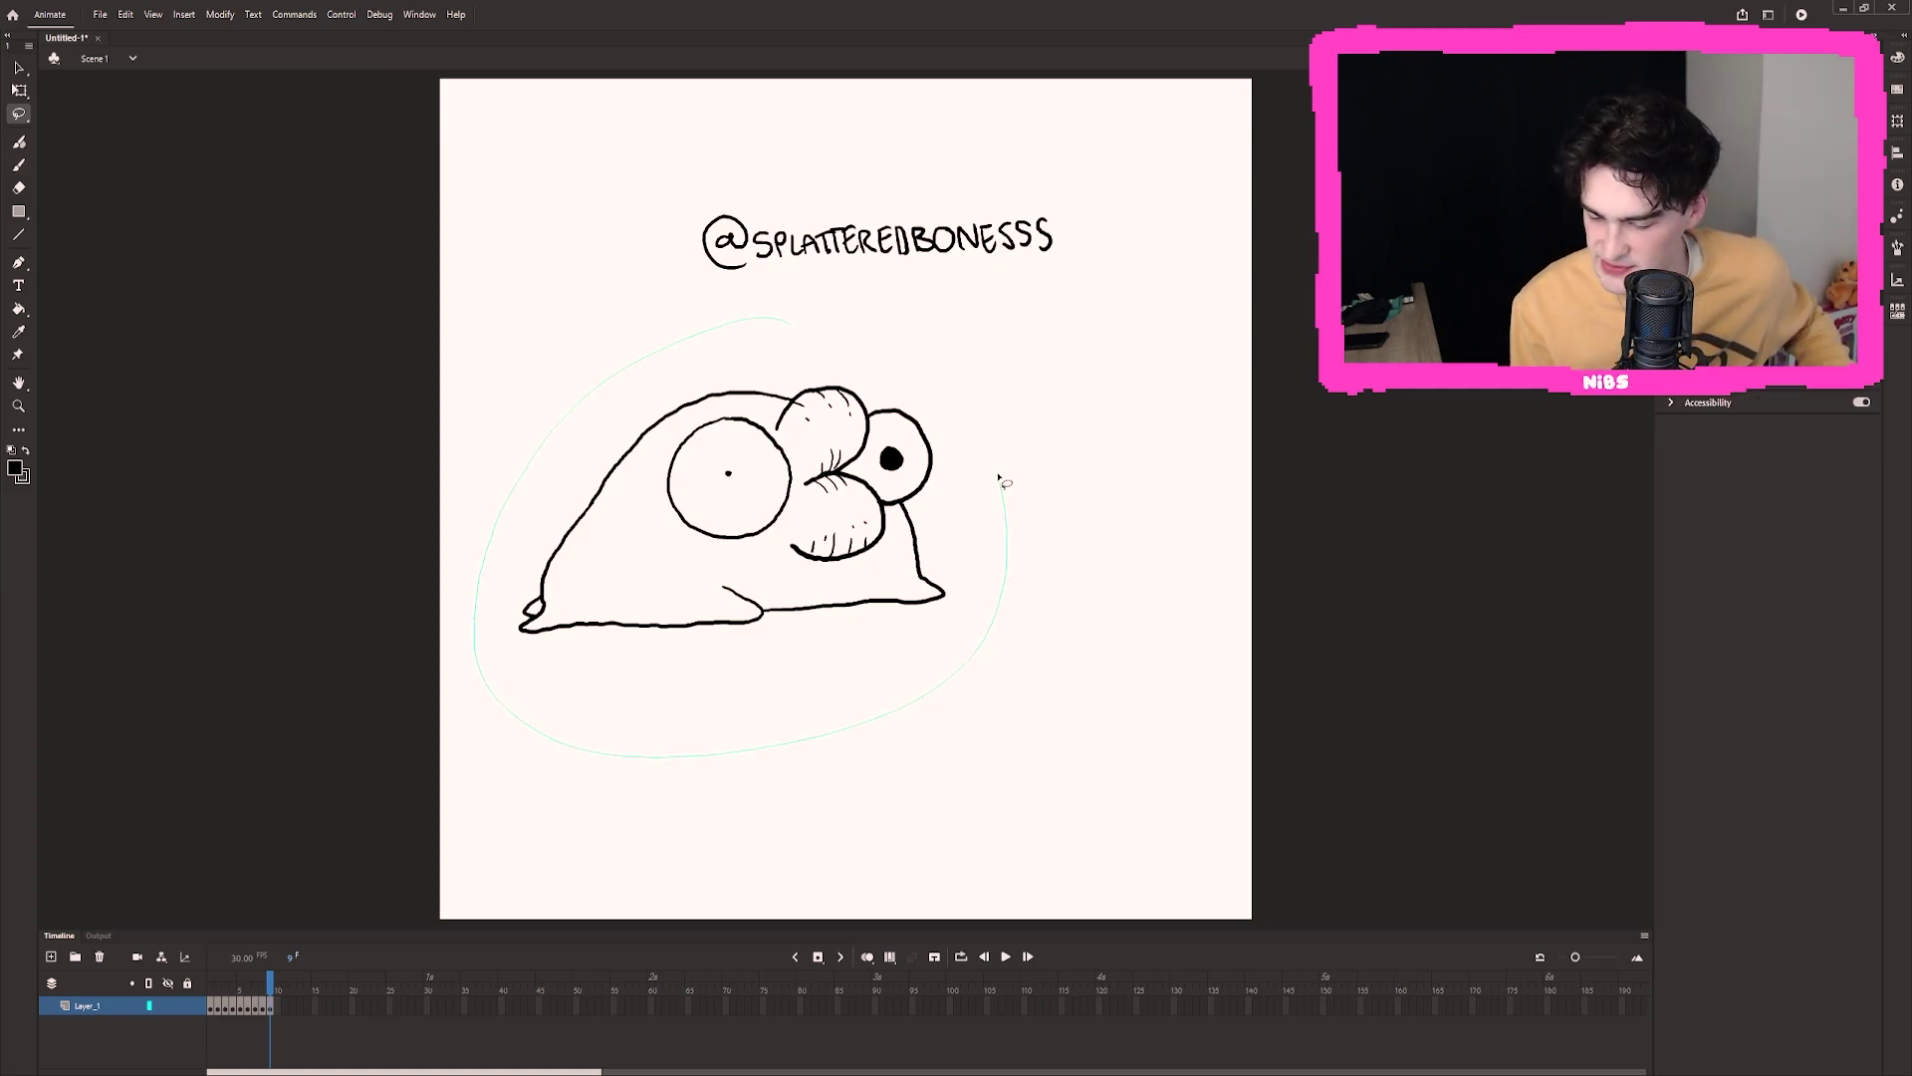
drag(1001, 481, 786, 321)
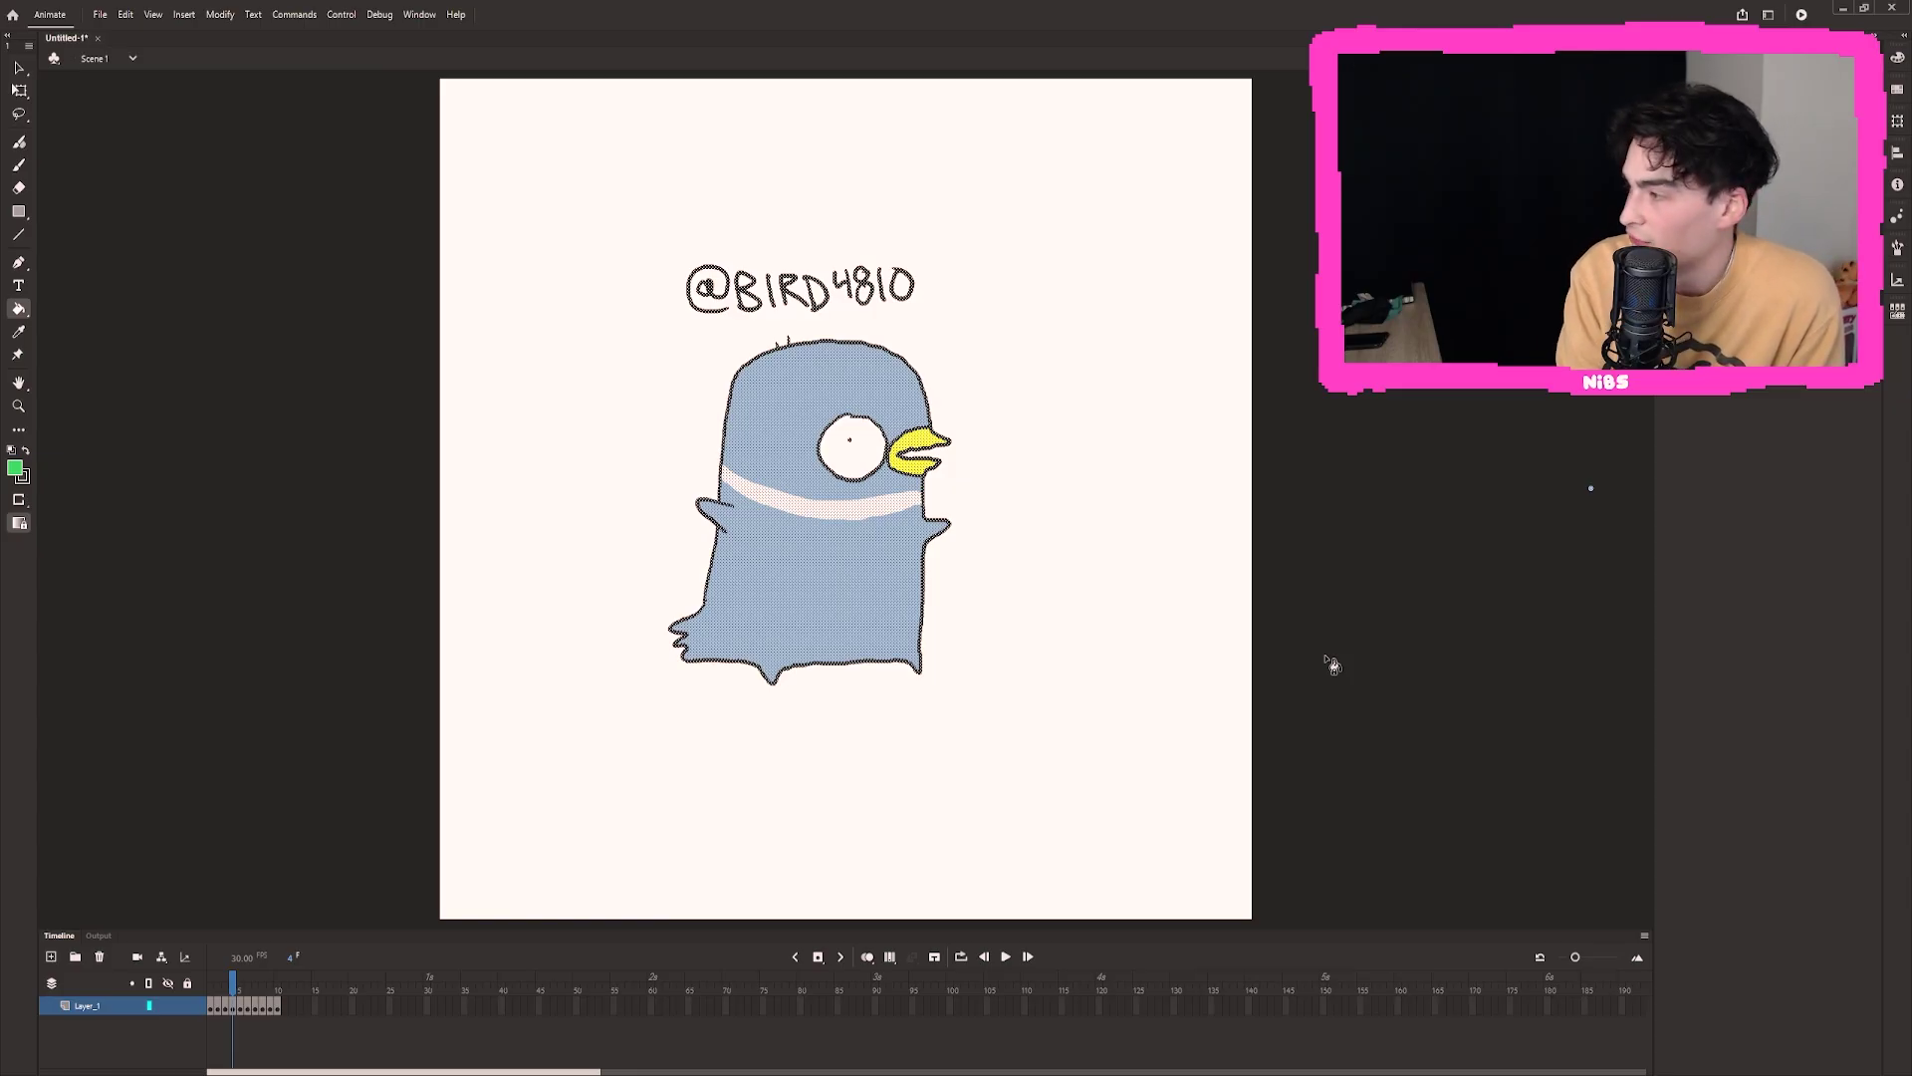
- Step forward past the bone-chewing slime to the forked-tongue green blob at frame 10
key(period)
key(period)
key(period)
key(period)
key(period)
key(period)
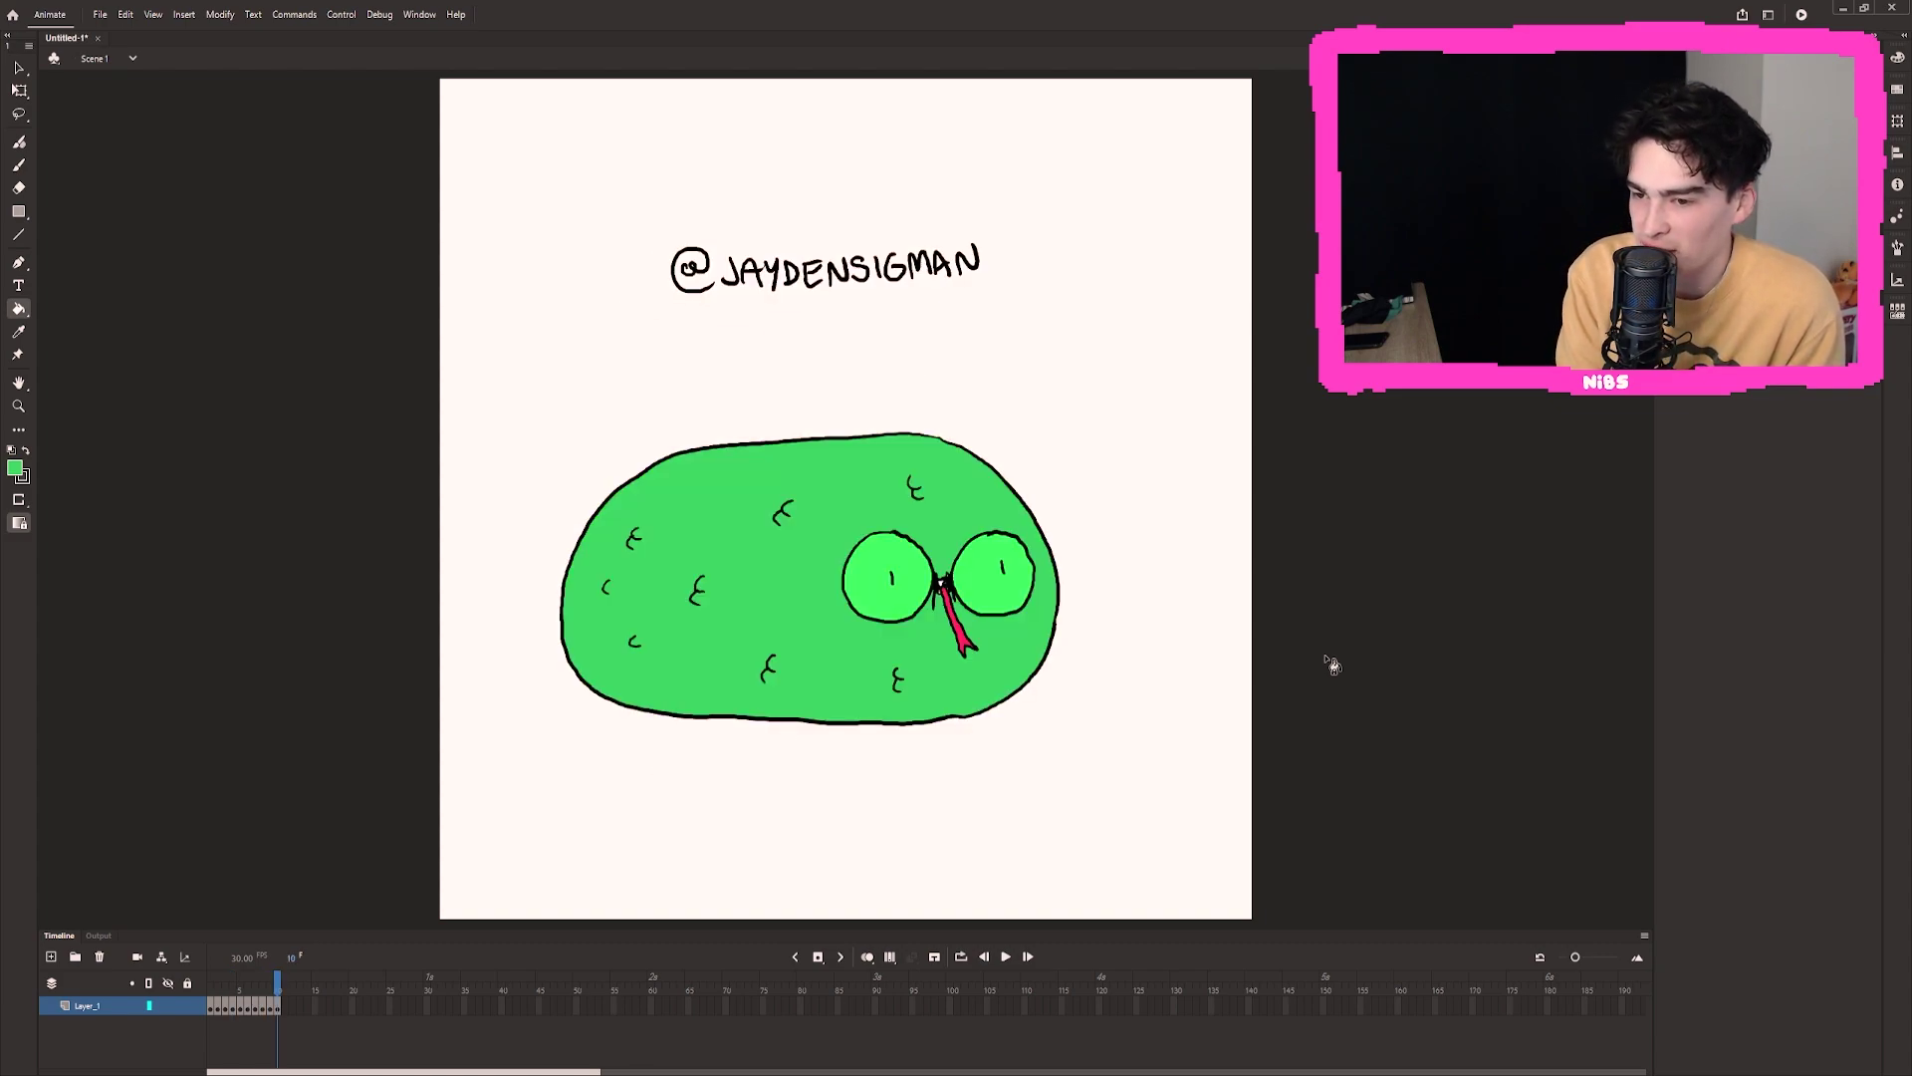
key(period)
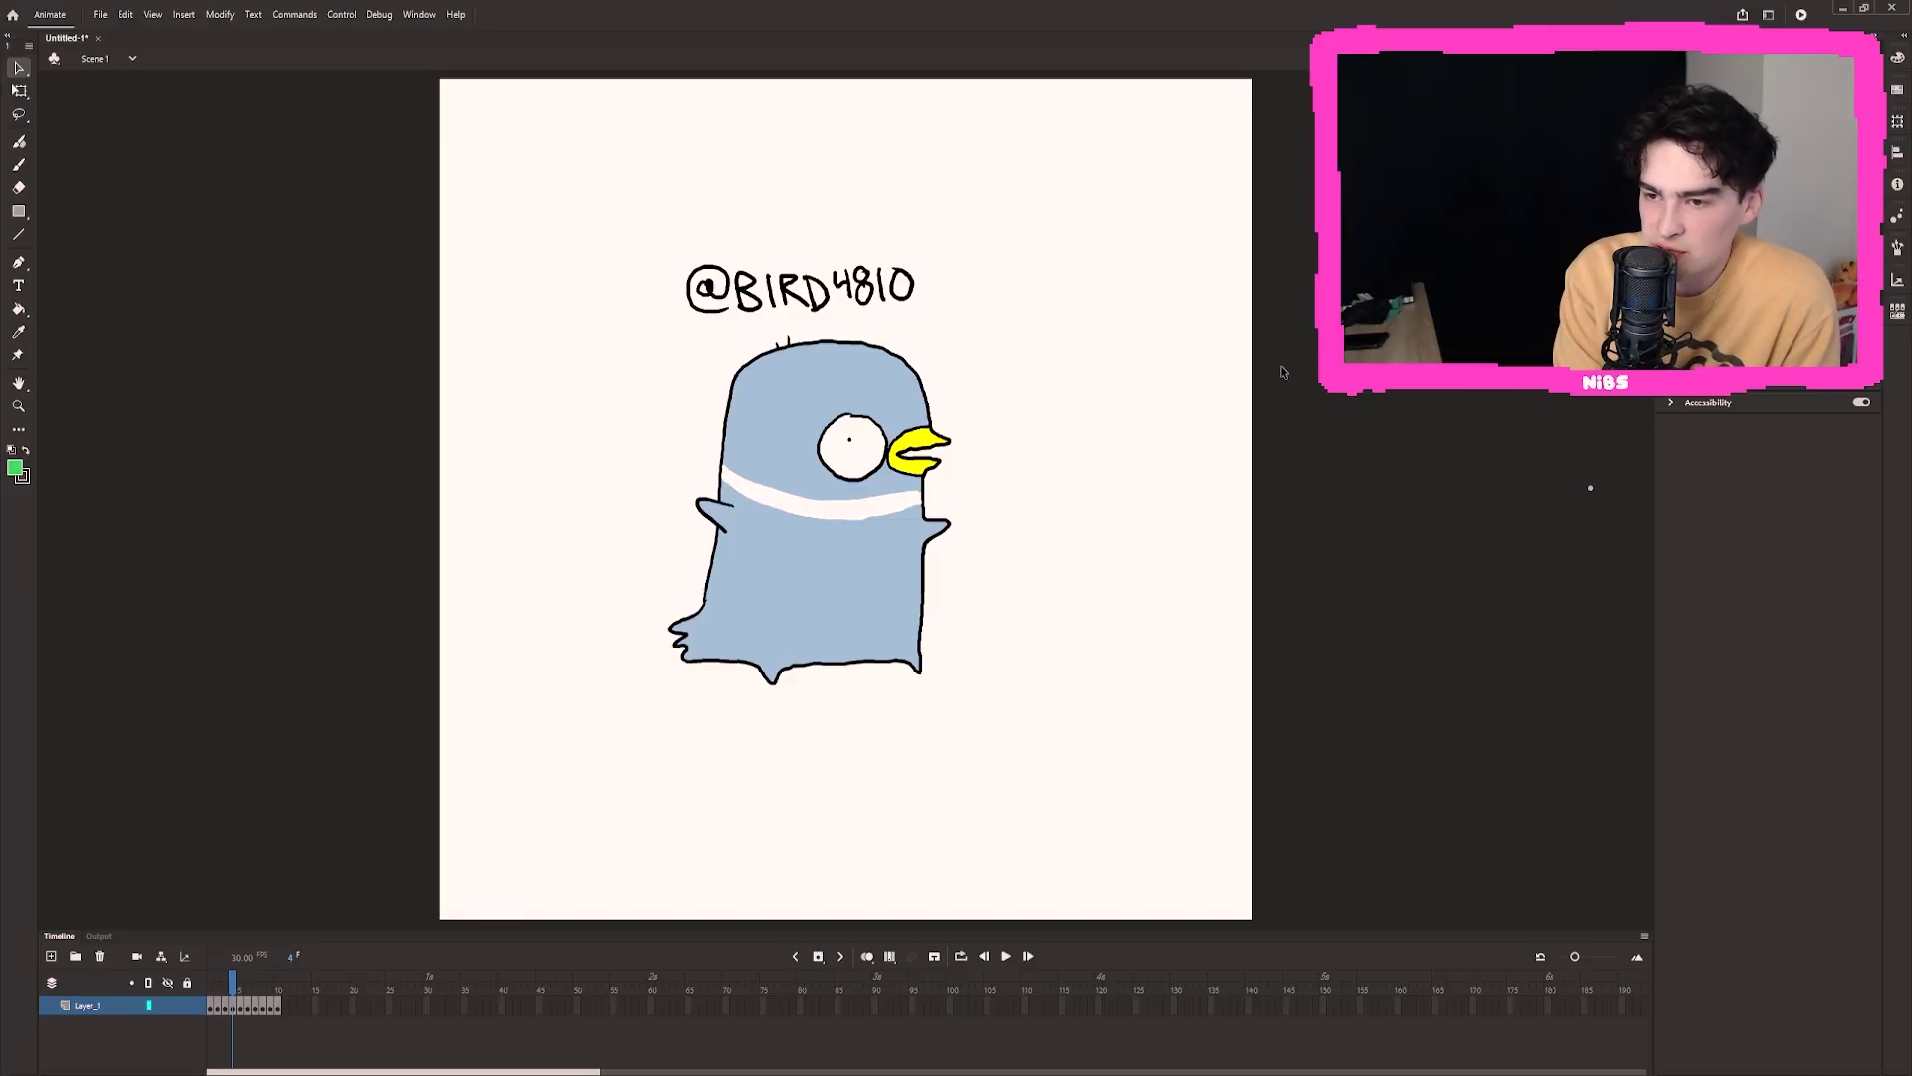
key(period)
key(period)
key(period)
key(period)
key(period)
key(period)
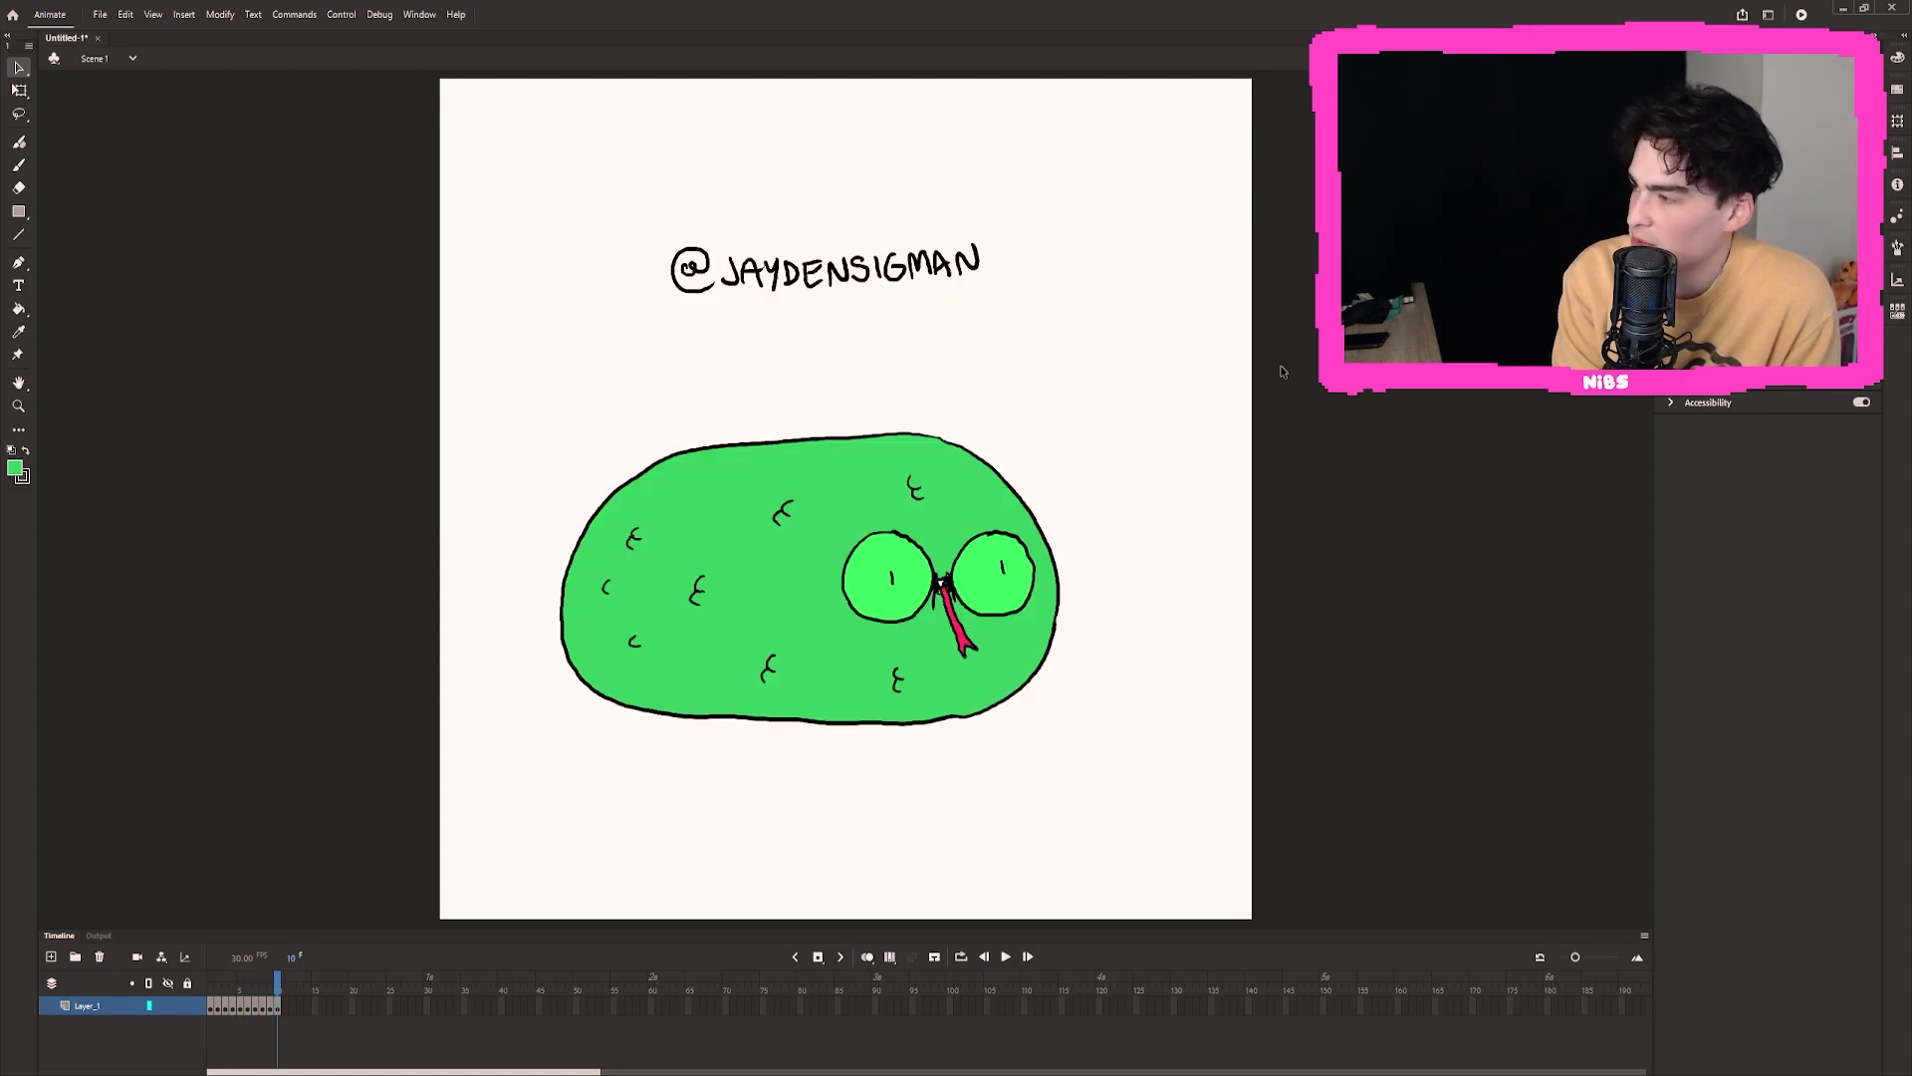